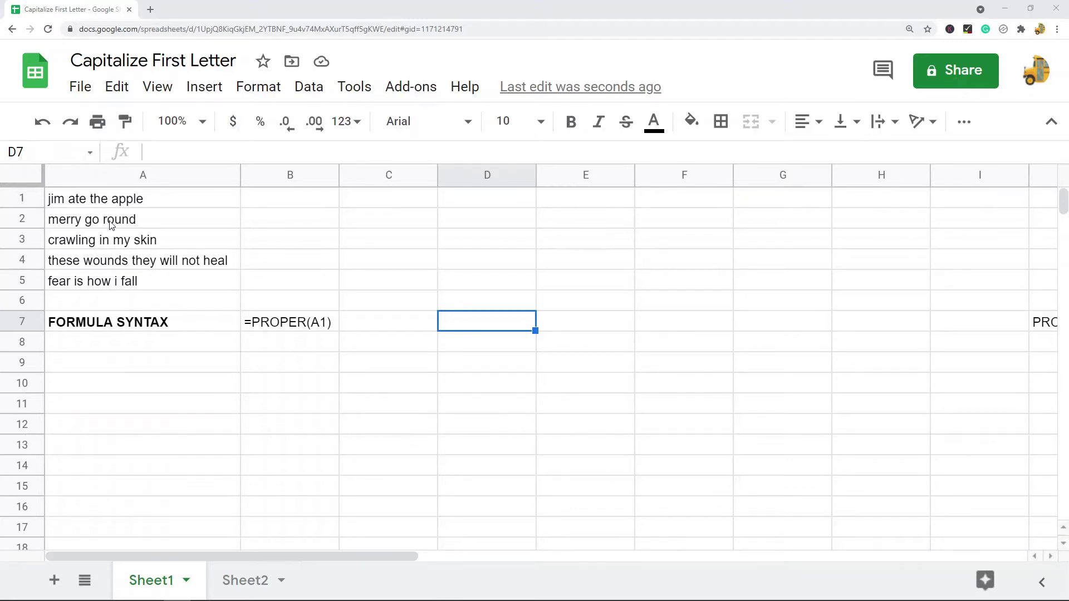
- Replace the first letters of A1 and A2 with capital J and M
{"action": "double_click", "coordinate": [51, 203]}
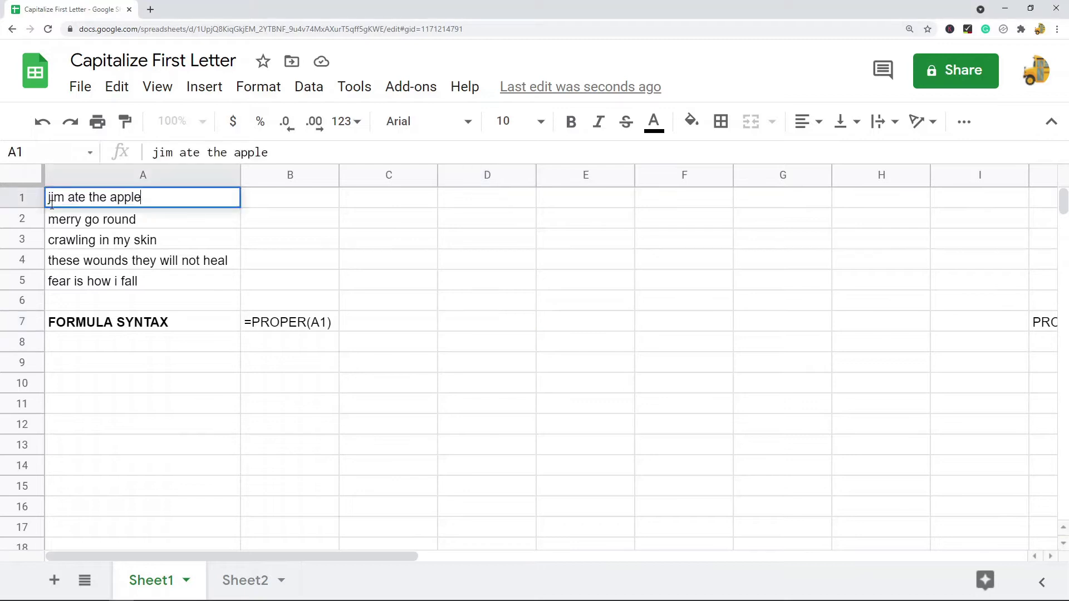
{"action": "left_click_drag", "start_coordinate": [50, 199], "coordinate": [43, 198]}
{"action": "type", "text": "J"}
{"action": "double_click", "coordinate": [53, 219]}
{"action": "mouse_move", "coordinate": [52, 219]}
{"action": "left_mouse_down"}
{"action": "mouse_move", "coordinate": [39, 223]}
{"action": "mouse_move", "coordinate": [39, 203]}
{"action": "left_mouse_up"}
{"action": "type", "text": "M"}
- Delete A2's first letter and restore A1 to lowercase 'jim ate the apple'
{"action": "key", "text": "BackSpace"}
{"action": "double_click", "coordinate": [53, 199]}
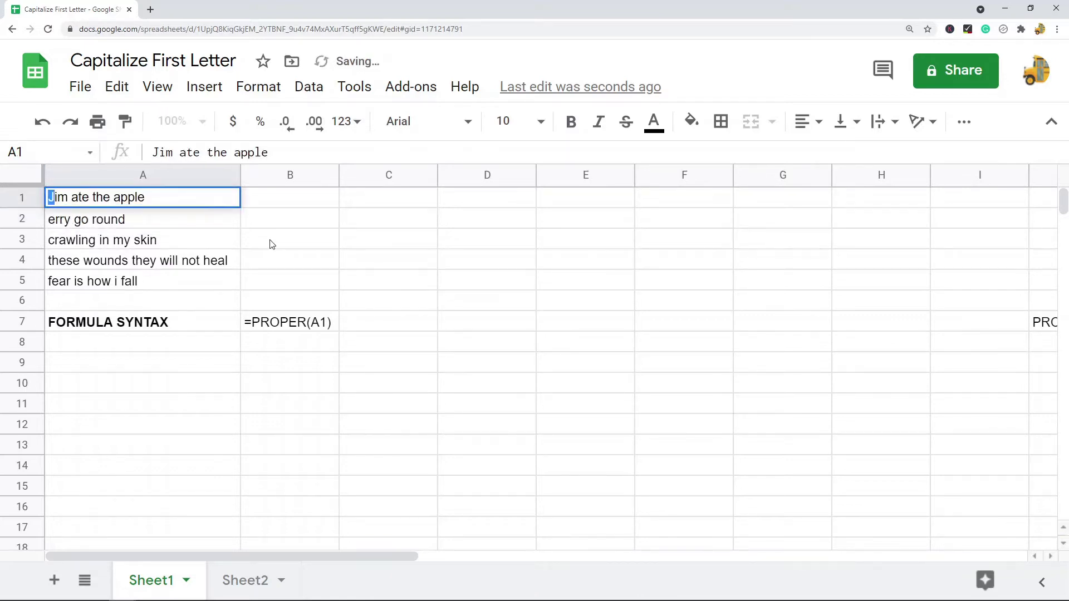
{"action": "key", "text": "BackSpace"}
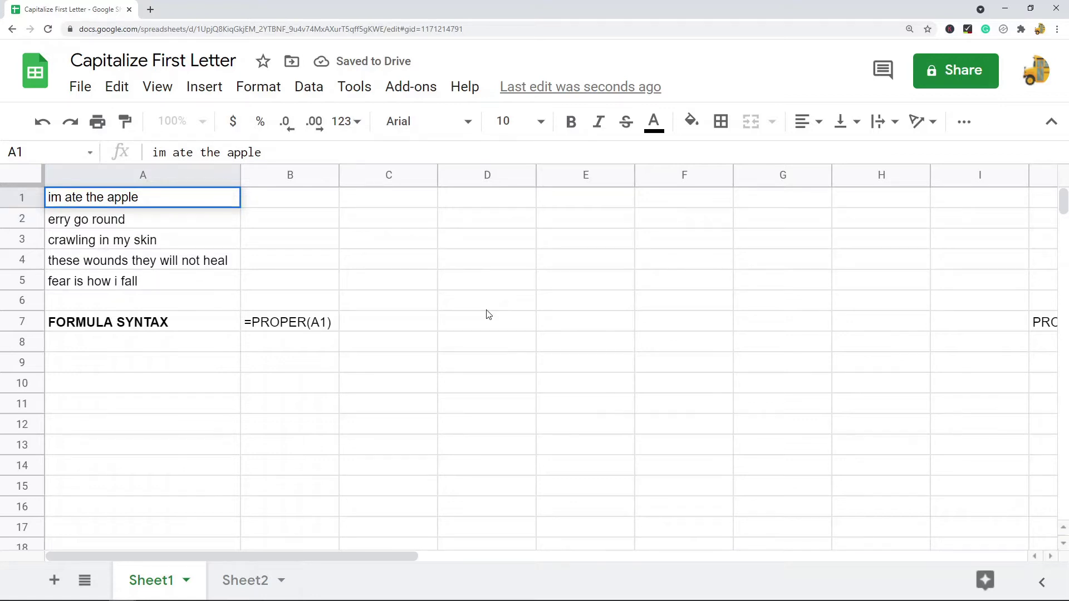
{"action": "type", "text": "j"}
{"action": "left_click", "coordinate": [507, 327]}
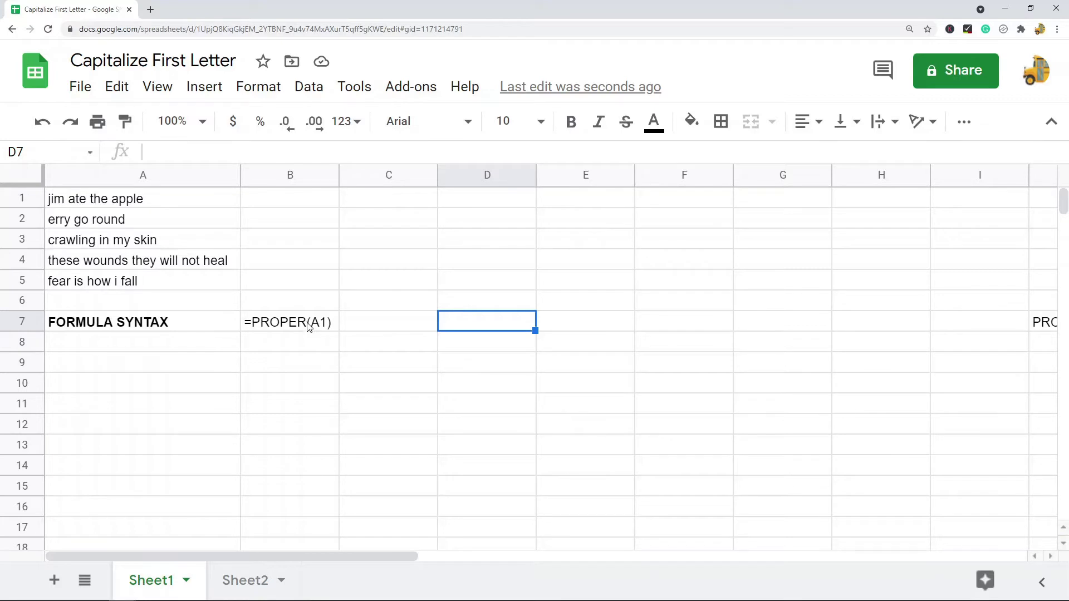
- Enter =PROPER(A1) in B1 so it shows 'Jim Ate The Apple'
{"action": "double_click", "coordinate": [279, 198]}
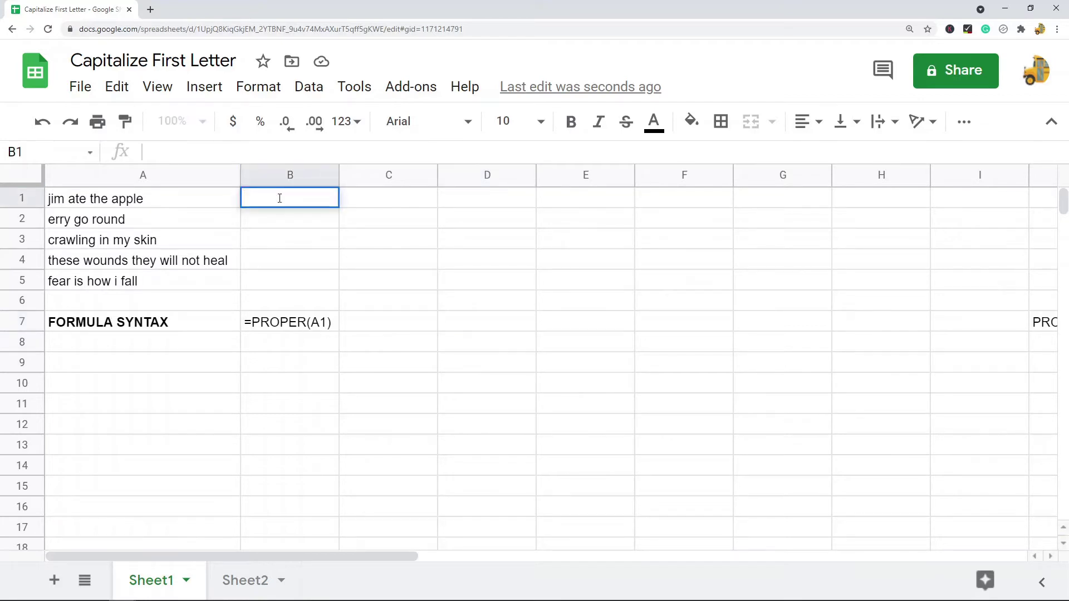
{"action": "type", "text": "="}
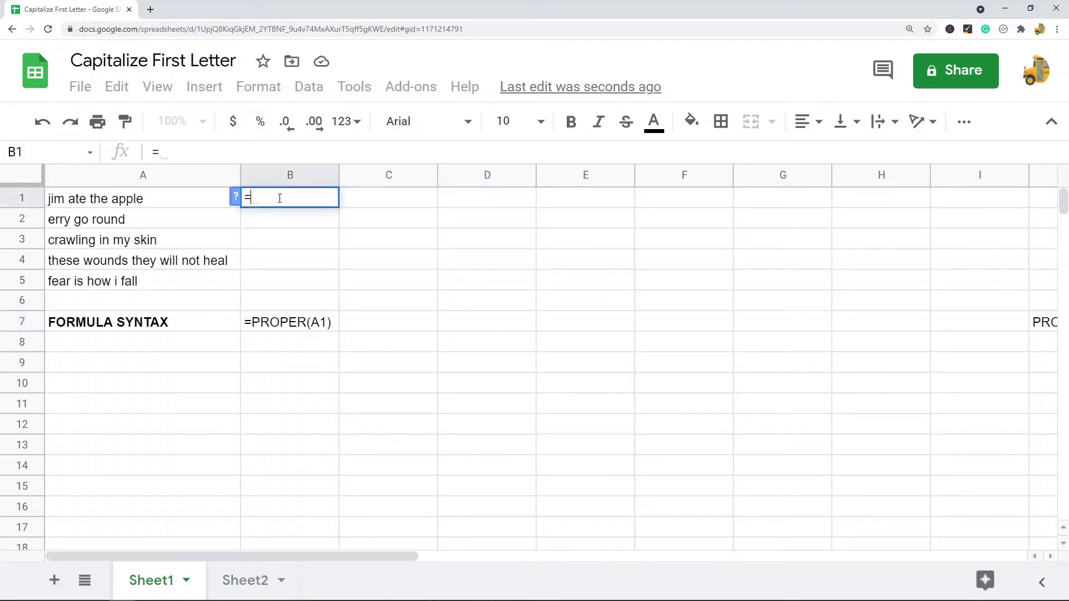
{"action": "type", "text": "prope"}
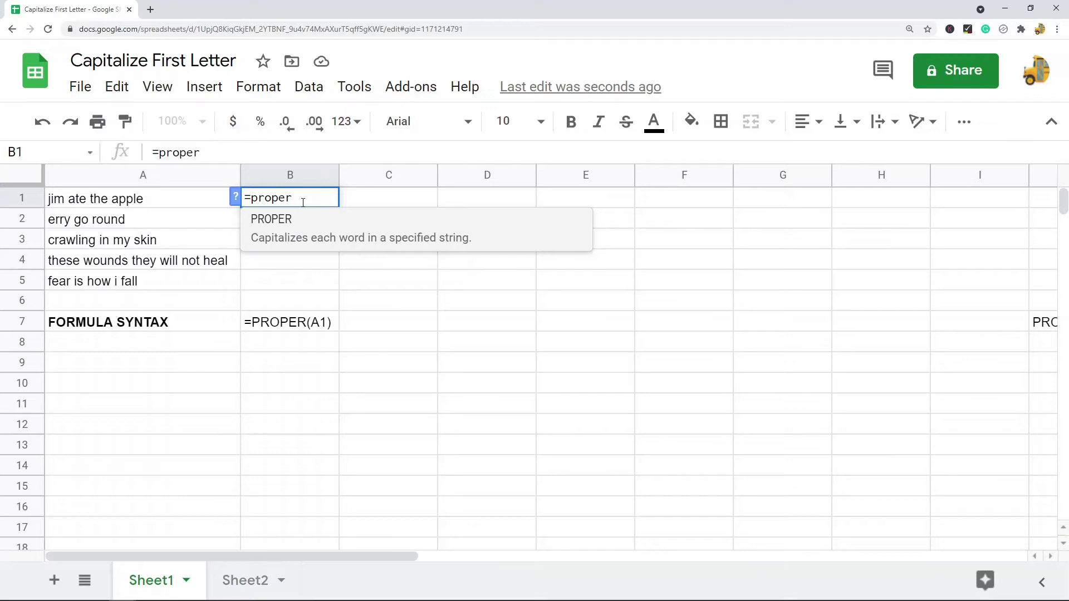
{"action": "type", "text": "r"}
{"action": "key", "text": "Tab"}
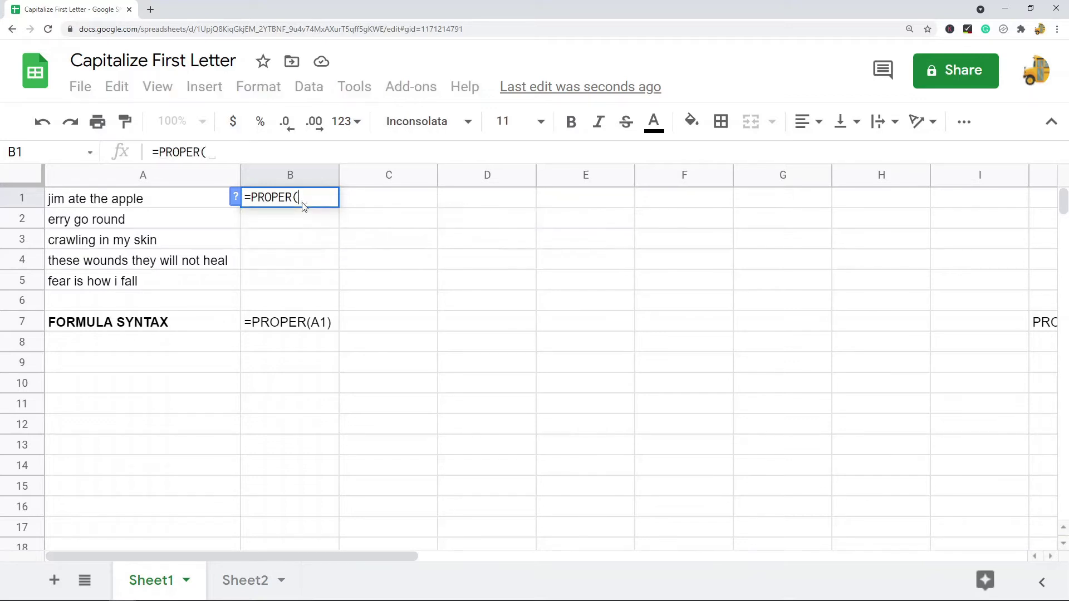
{"action": "left_click", "coordinate": [138, 200]}
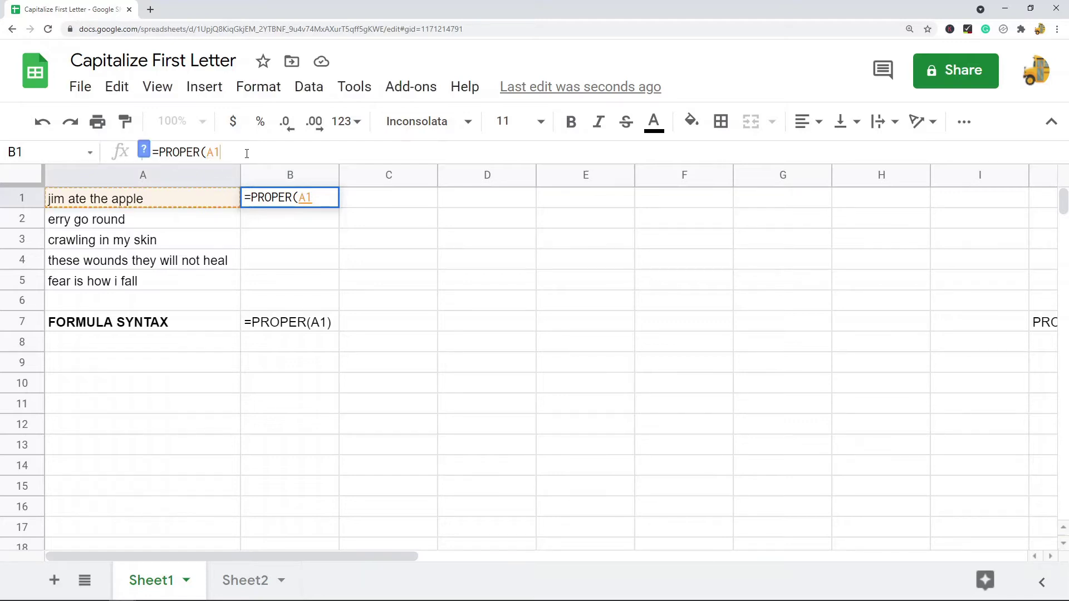
{"action": "type", "text": ")"}
{"action": "key", "text": "Return"}
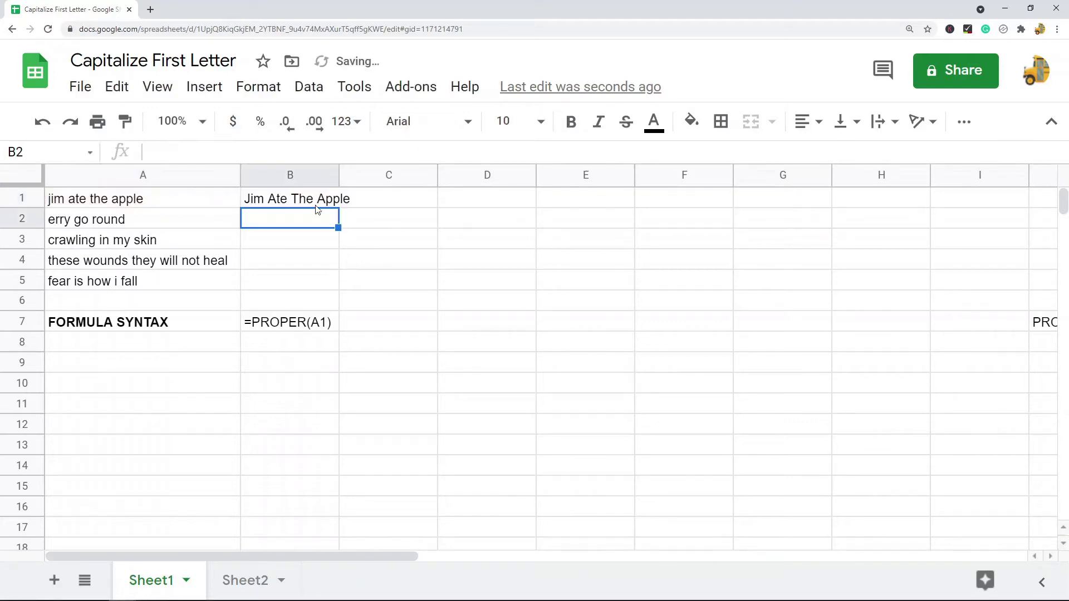
- Copy the PROPER formula from B1
{"action": "left_click", "coordinate": [453, 300]}
{"action": "left_click", "coordinate": [289, 203]}
{"action": "key", "text": "ctrl+c"}
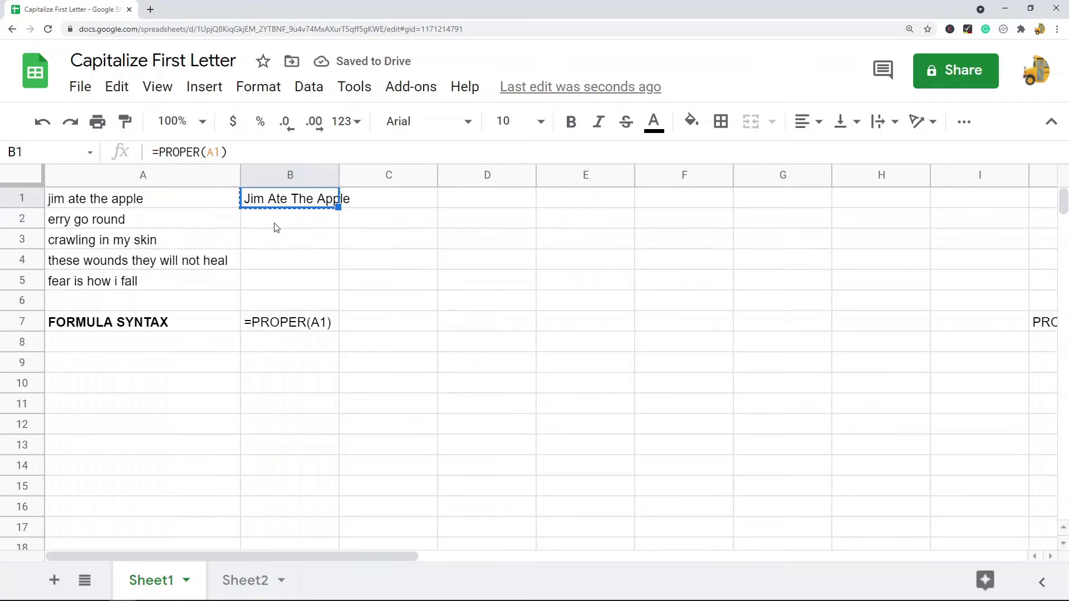
- Paste the PROPER formula into B2:B5
{"action": "left_click_drag", "start_coordinate": [274, 223], "coordinate": [277, 285]}
{"action": "key", "text": "ctrl+v"}
{"action": "left_click", "coordinate": [616, 289]}
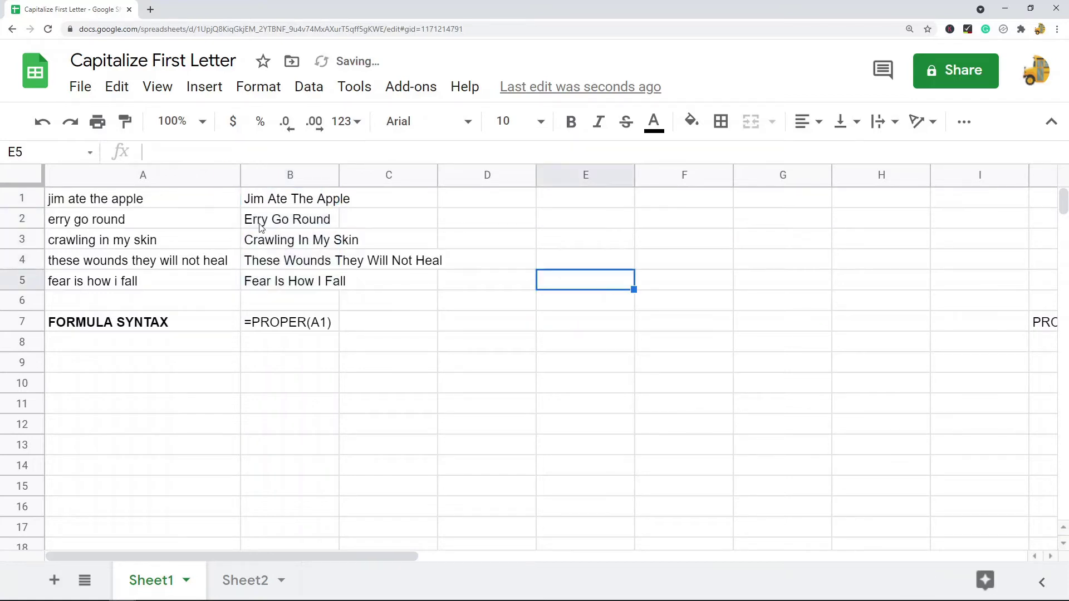
- Restore the missing M so A2 reads 'Merry go round'
{"action": "double_click", "coordinate": [52, 220]}
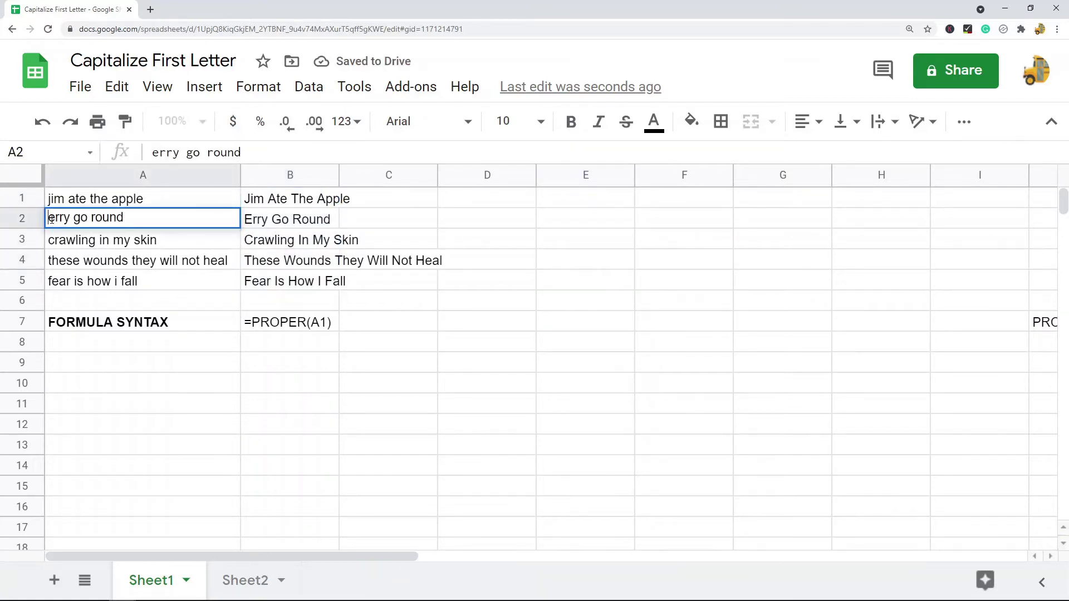
{"action": "type", "text": "M"}
{"action": "left_click", "coordinate": [534, 341]}
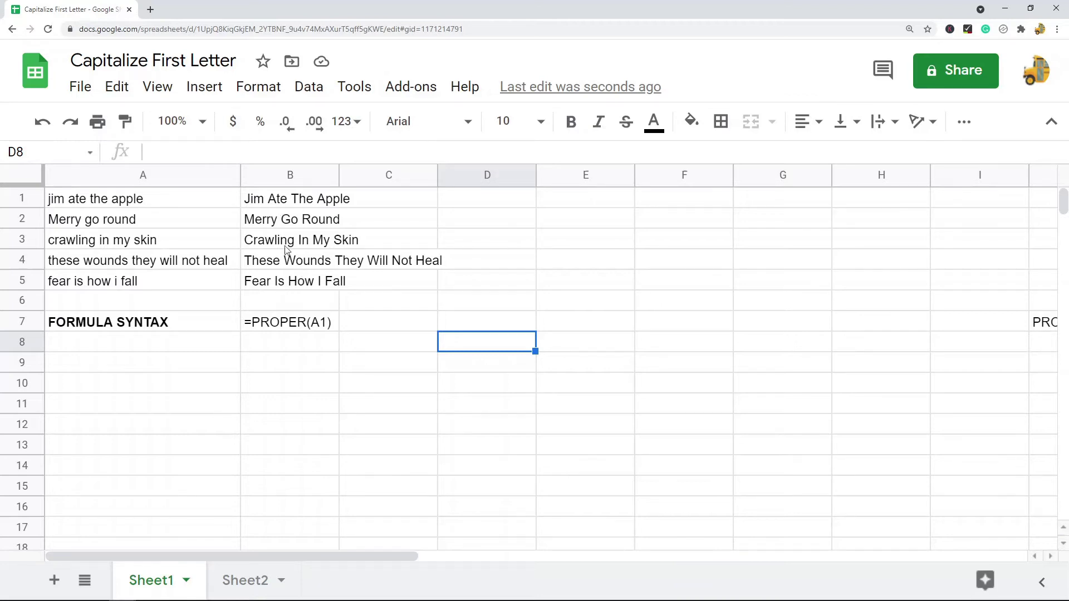
- On Sheet2, review B1's combined capitalization formula and the UPPER description in E1
{"action": "left_click", "coordinate": [245, 580]}
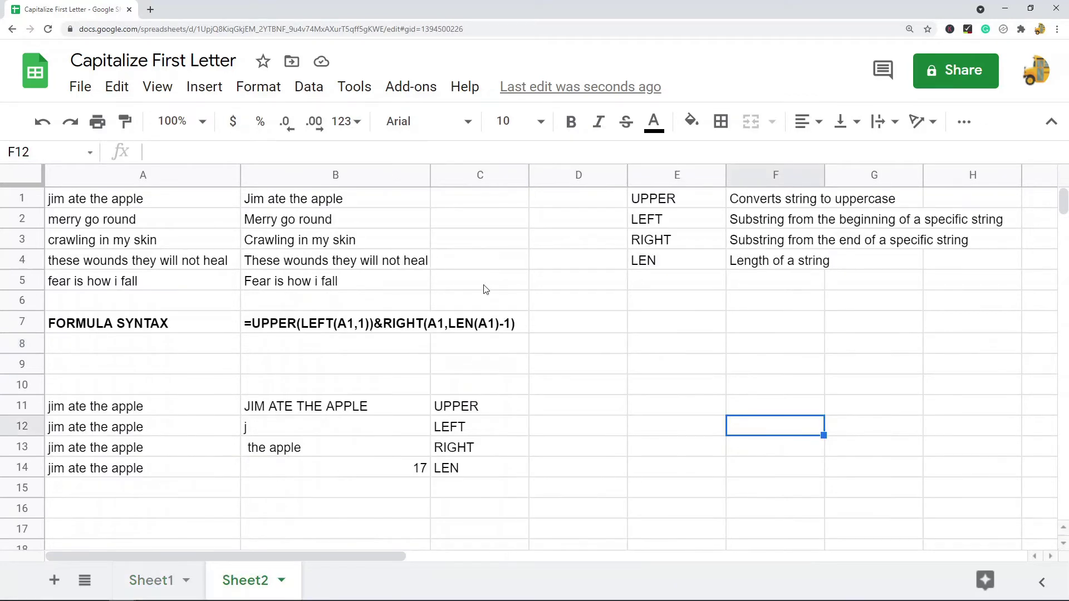
{"action": "left_click", "coordinate": [250, 206]}
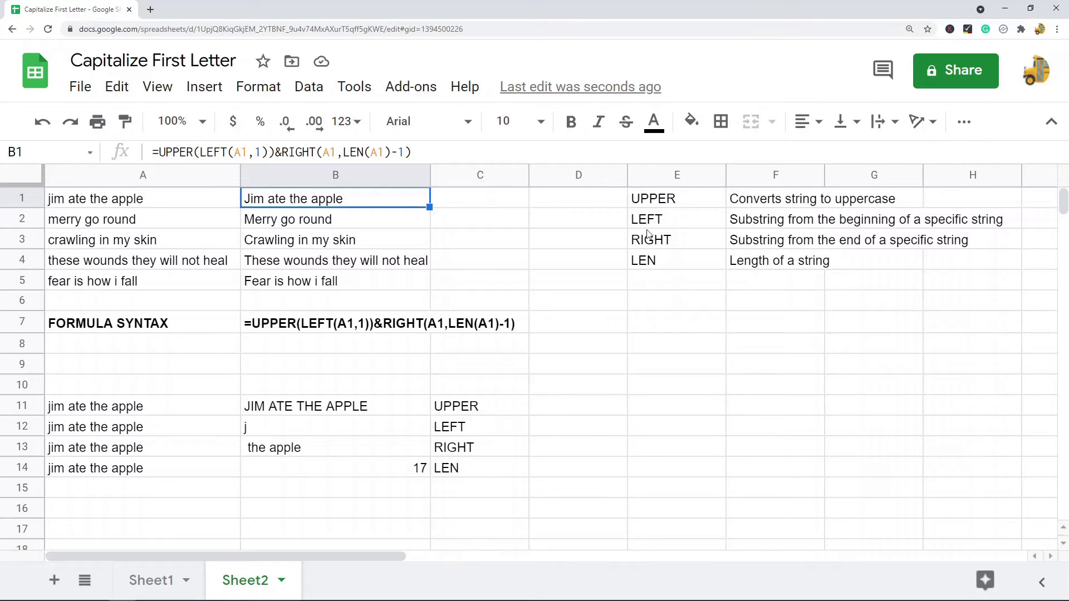
{"action": "left_click", "coordinate": [678, 203]}
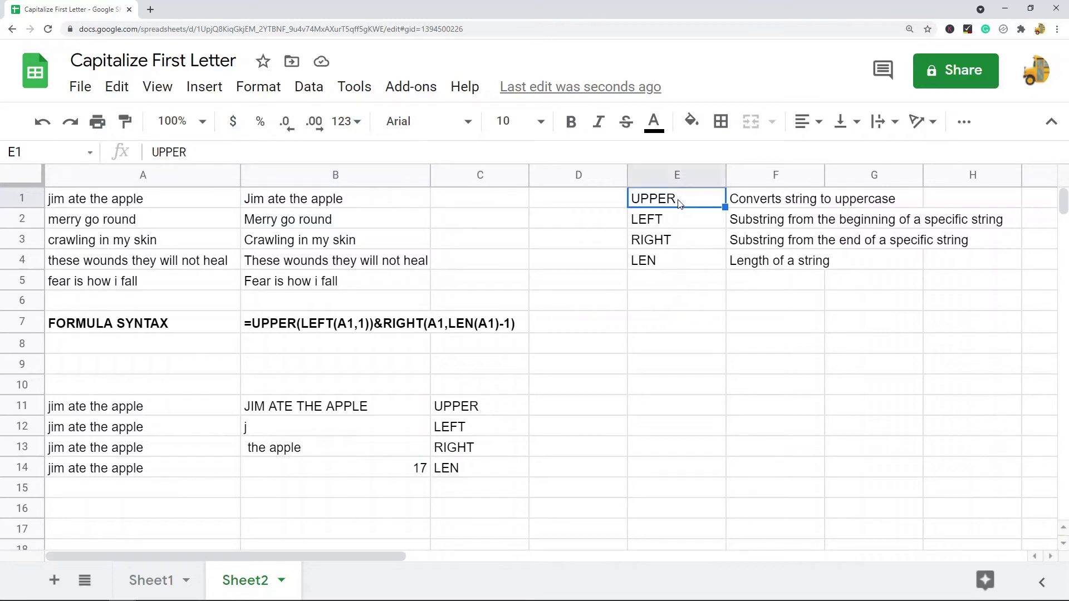
{"action": "left_click", "coordinate": [756, 203]}
- Review the LEFT, RIGHT and LEN descriptions and the UPPER example in B11
{"action": "left_click", "coordinate": [667, 226]}
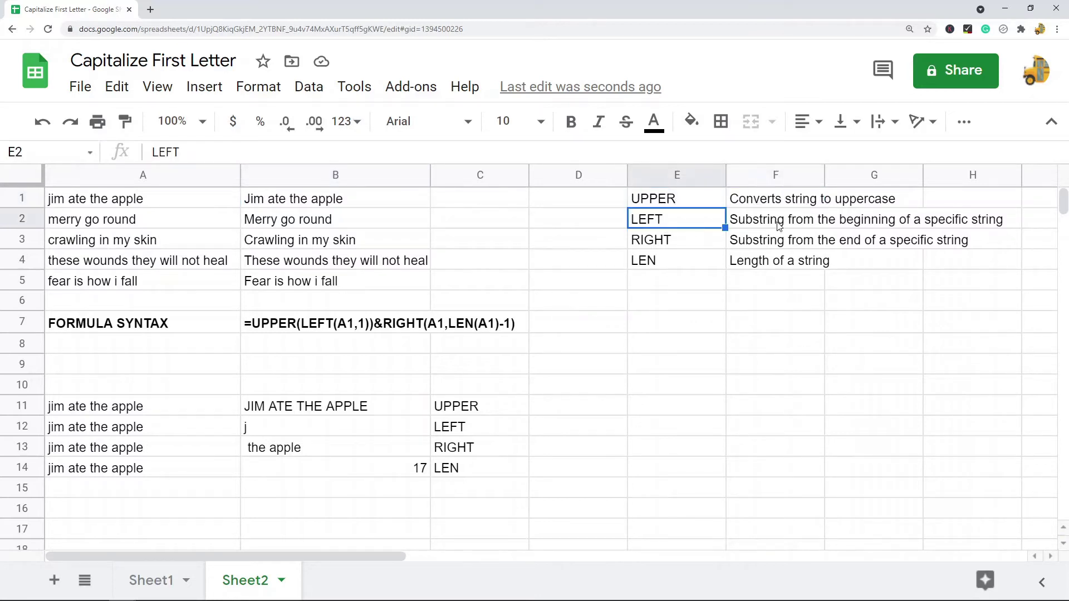
{"action": "left_click", "coordinate": [683, 245]}
{"action": "left_click", "coordinate": [751, 245]}
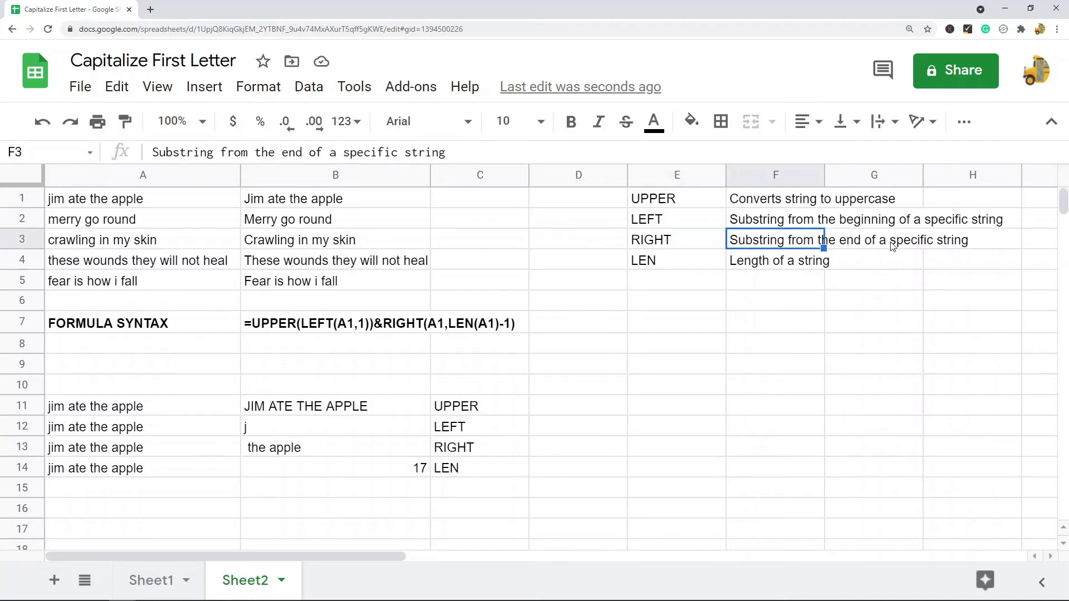
{"action": "left_click", "coordinate": [686, 266]}
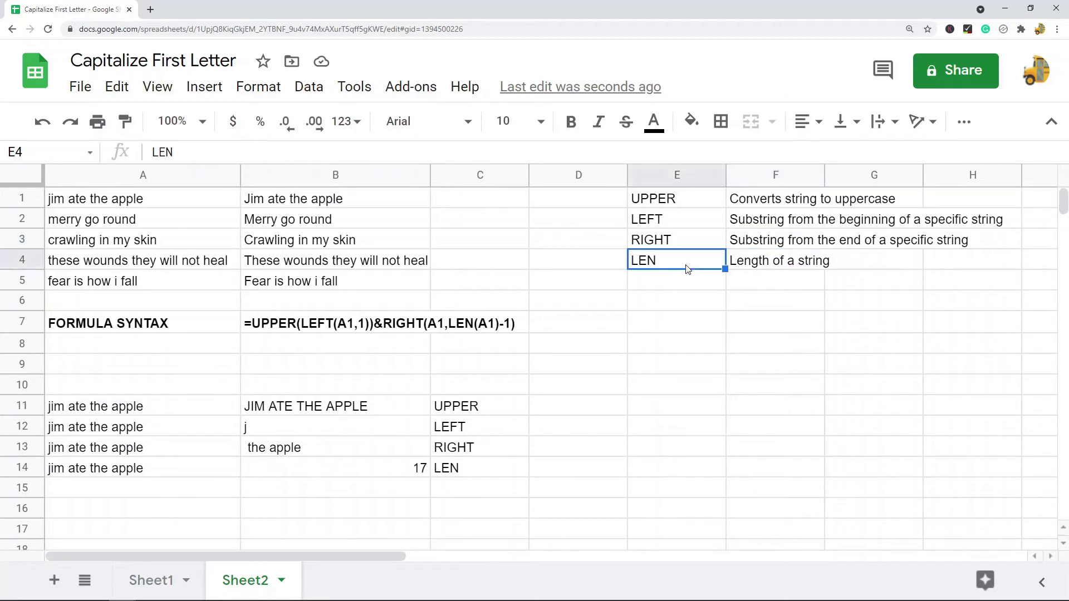
{"action": "left_click", "coordinate": [747, 267]}
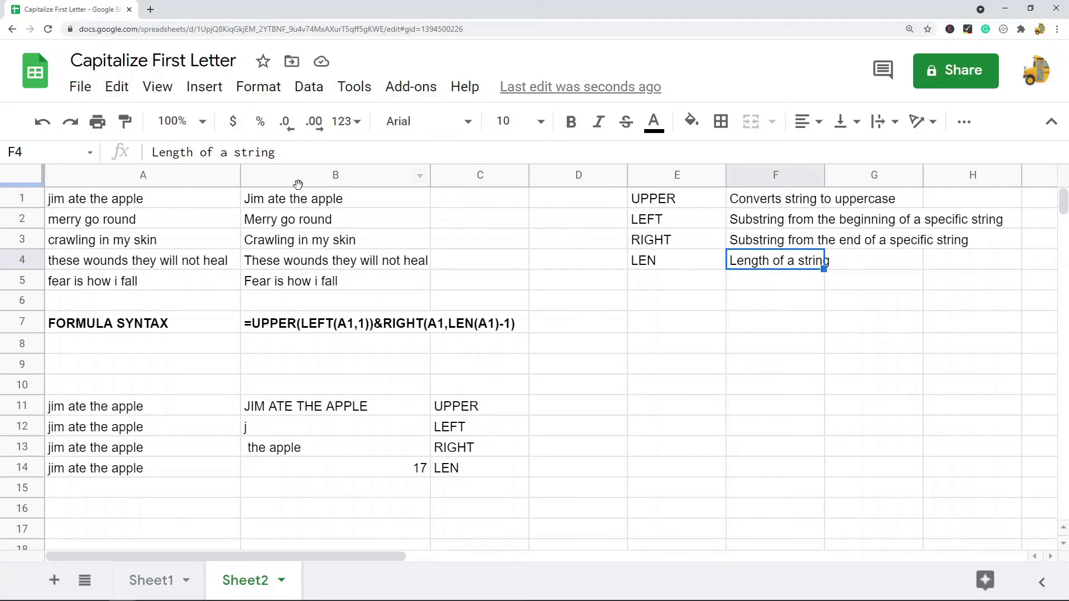
{"action": "left_click", "coordinate": [479, 409]}
{"action": "left_click", "coordinate": [338, 412]}
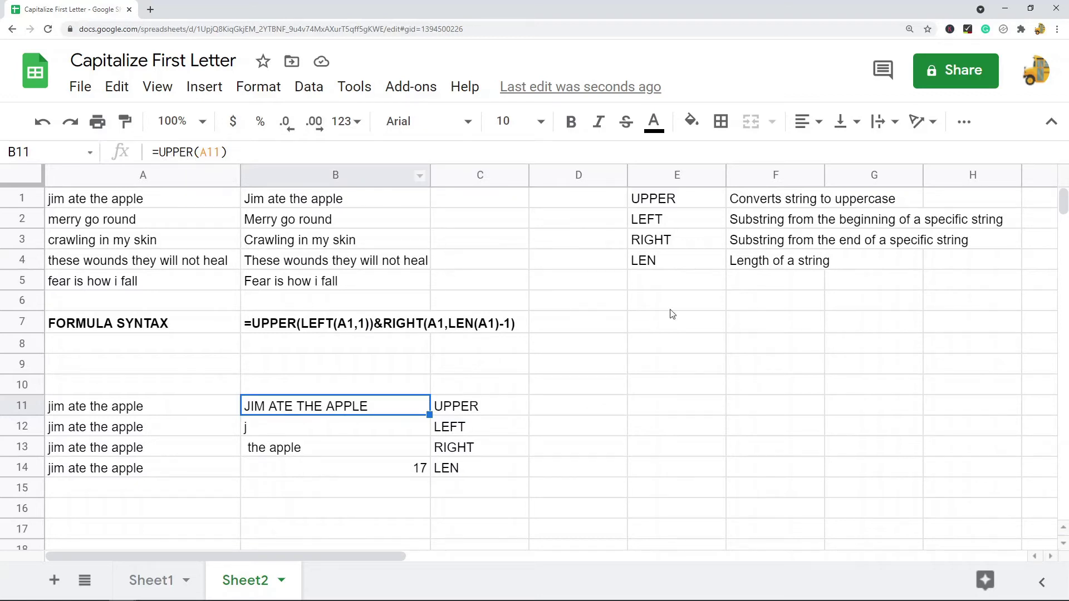
- Change B12's formula to =LEFT(A12,1)
{"action": "left_click", "coordinate": [316, 433]}
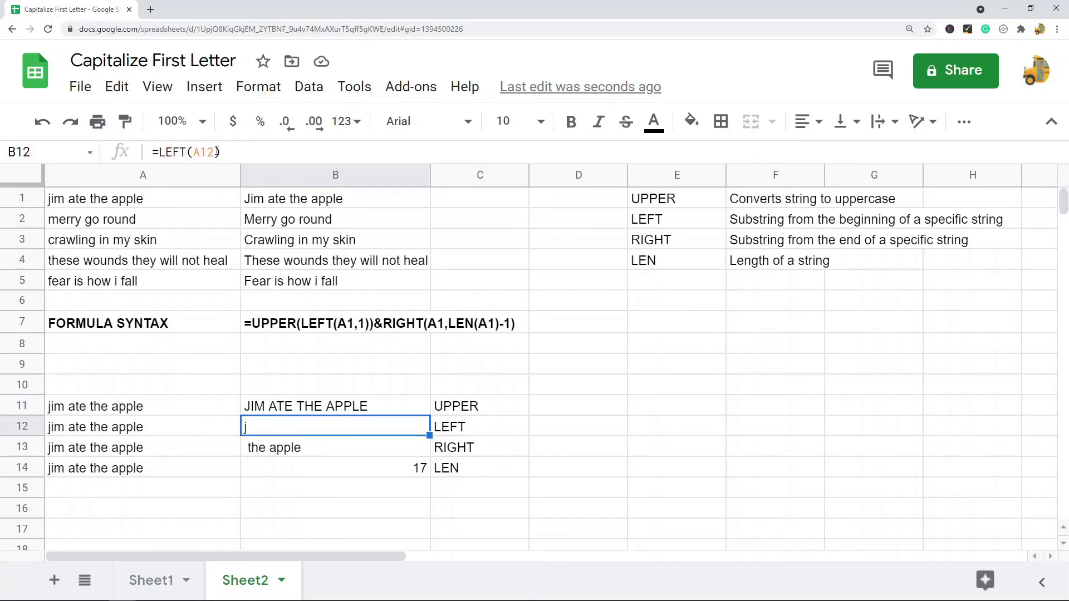
{"action": "left_click_drag", "start_coordinate": [229, 151], "coordinate": [105, 154]}
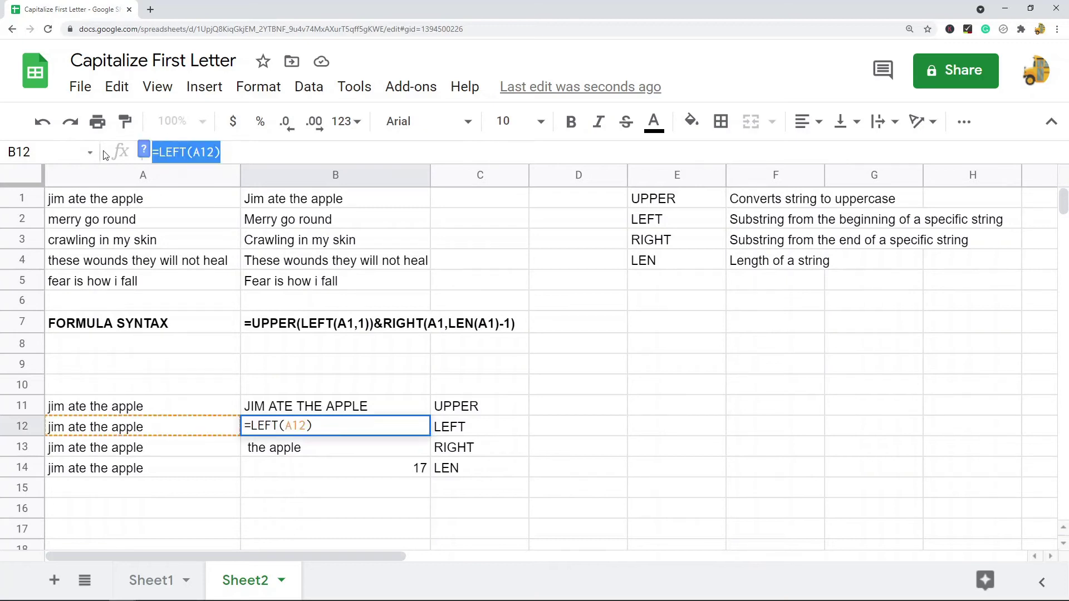
{"action": "left_click", "coordinate": [216, 152]}
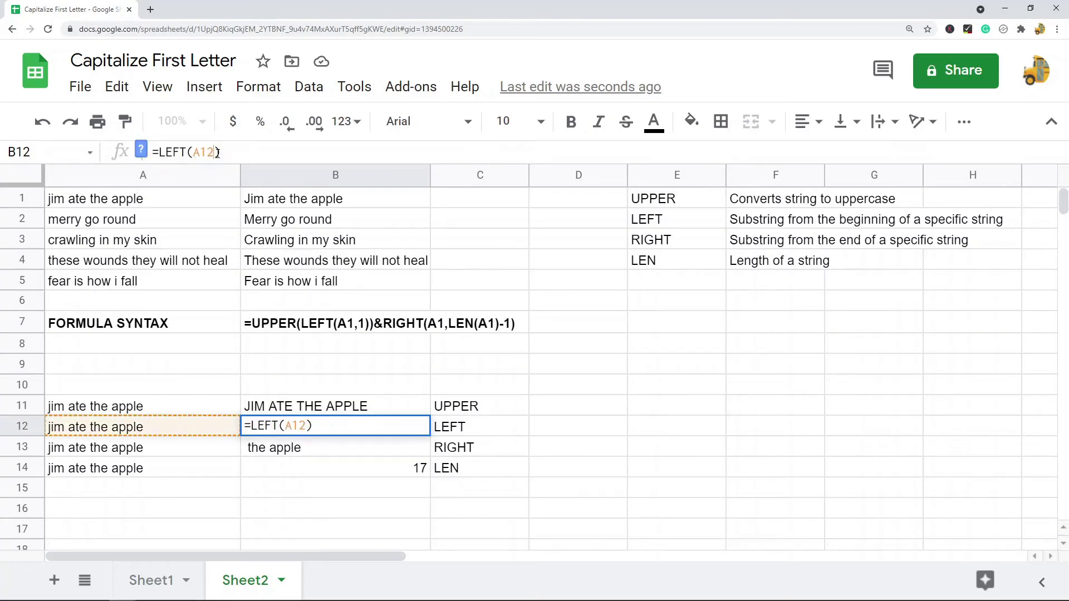
{"action": "type", "text": ",1"}
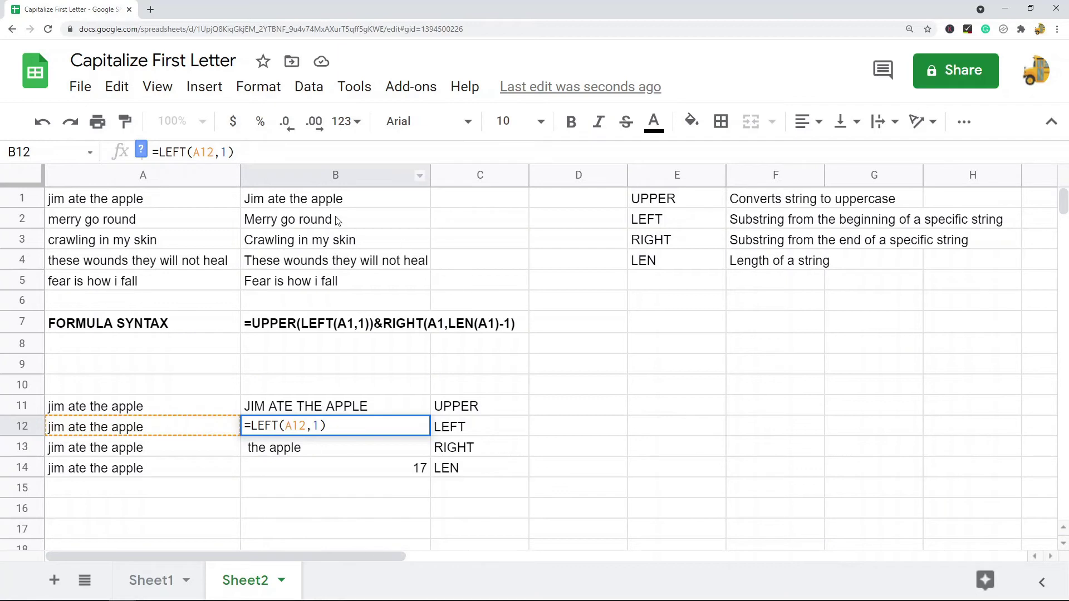
{"action": "key", "text": "Return"}
- Change the character count to 2 so B12 returns 'ji'
{"action": "left_click", "coordinate": [278, 433]}
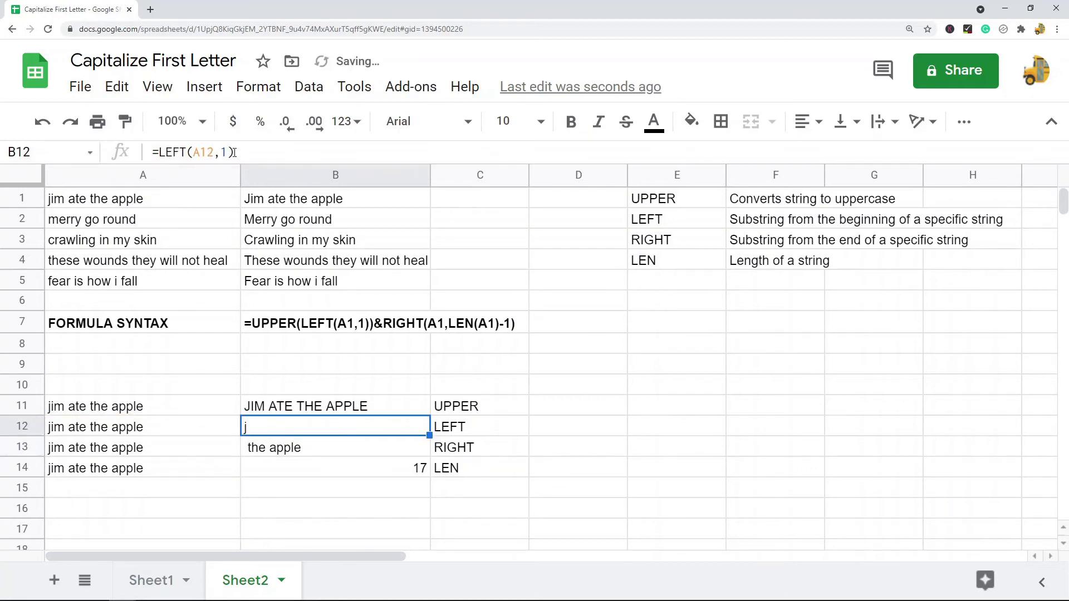
{"action": "double_click", "coordinate": [226, 152]}
{"action": "type", "text": "2"}
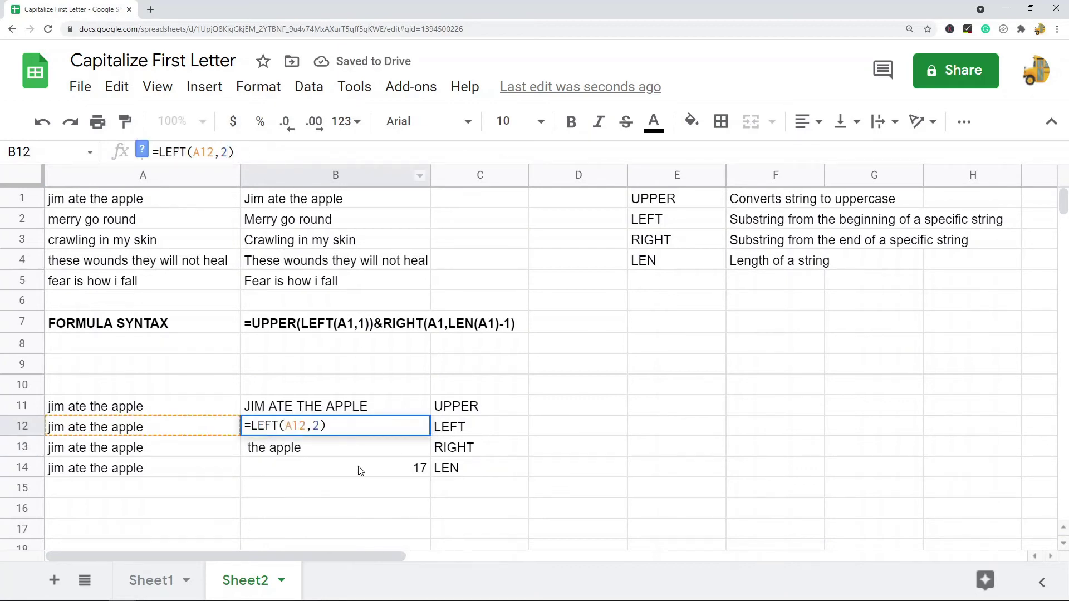
{"action": "key", "text": "Return"}
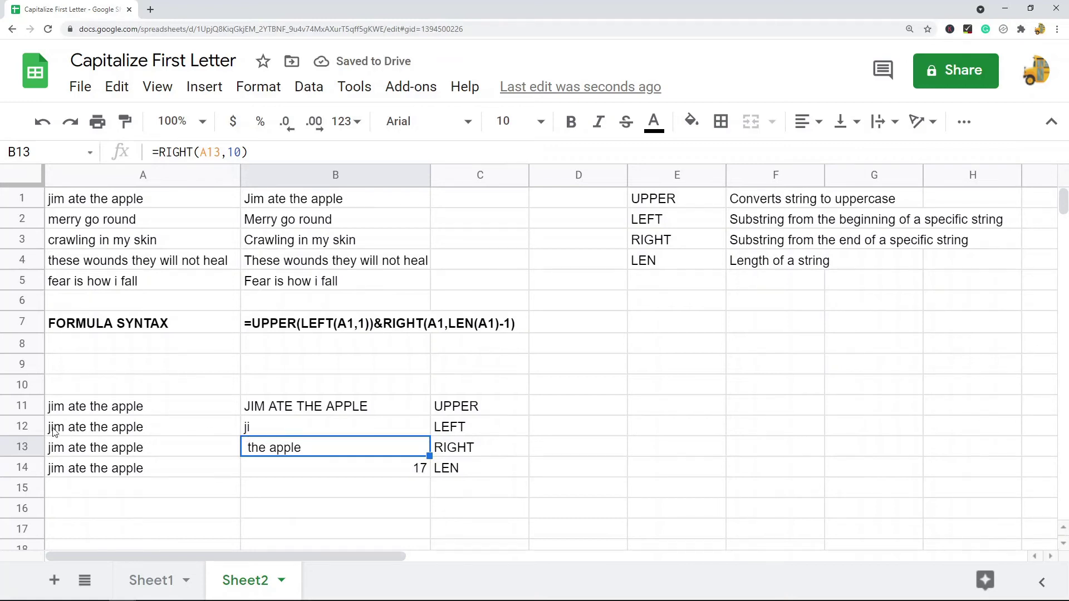
{"action": "left_click", "coordinate": [471, 429]}
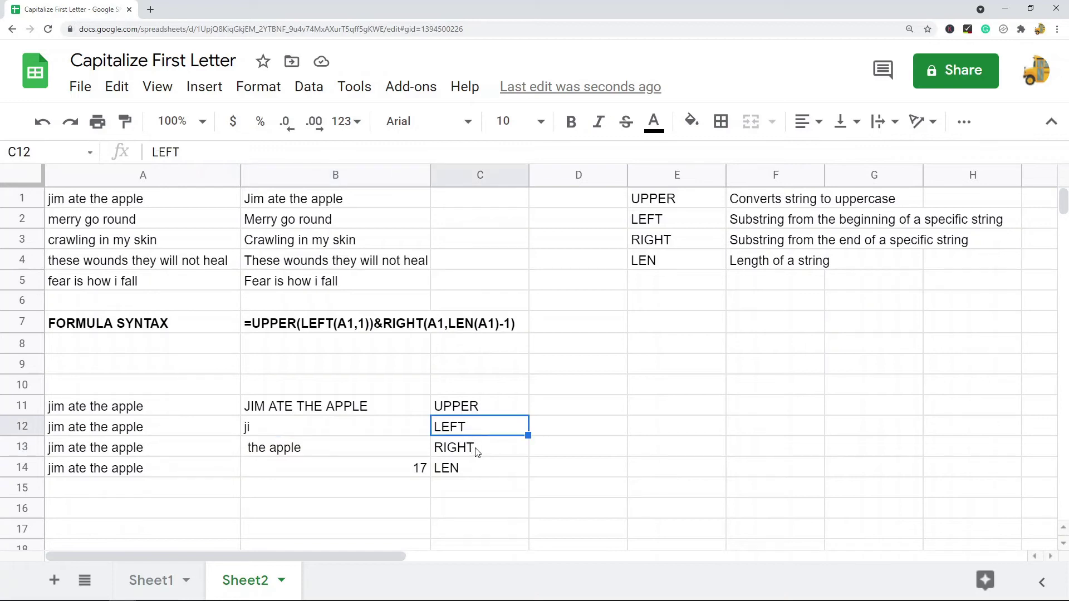
{"action": "left_click", "coordinate": [351, 449]}
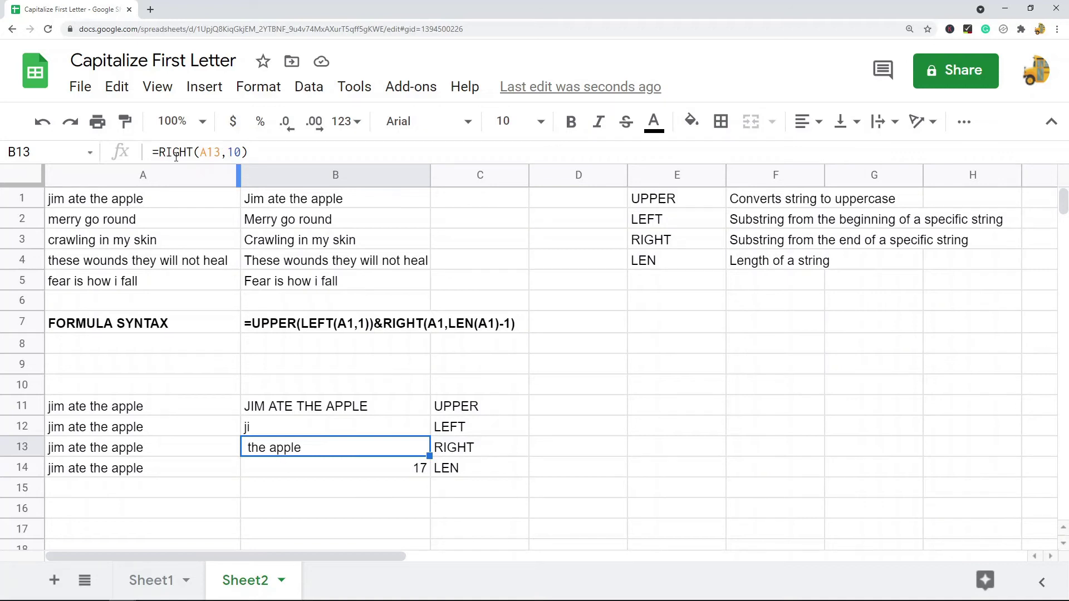
{"action": "left_click", "coordinate": [217, 152]}
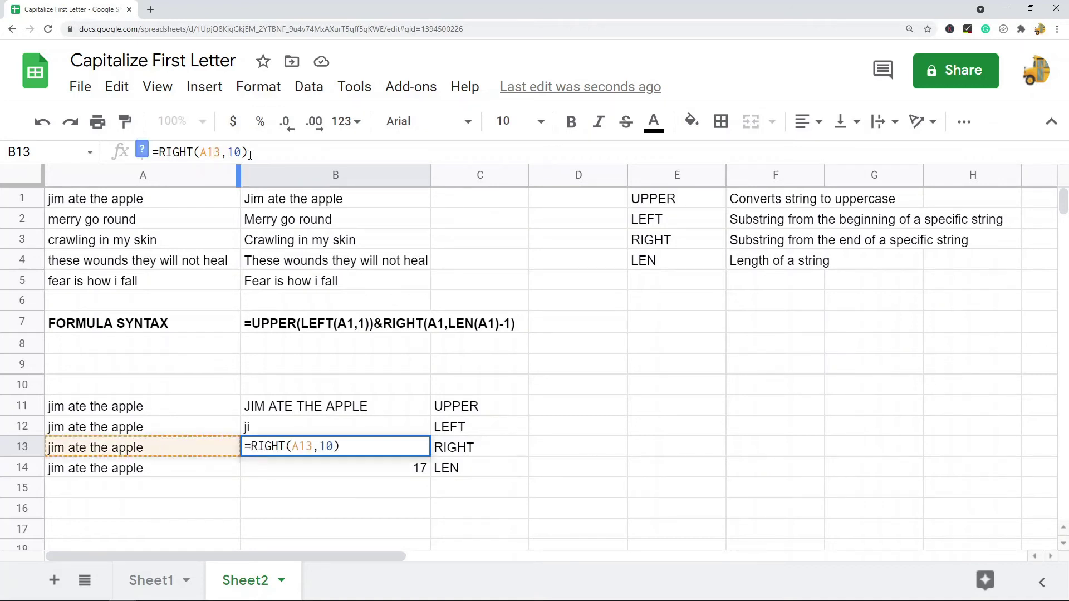
{"action": "left_click_drag", "start_coordinate": [242, 151], "coordinate": [229, 152]}
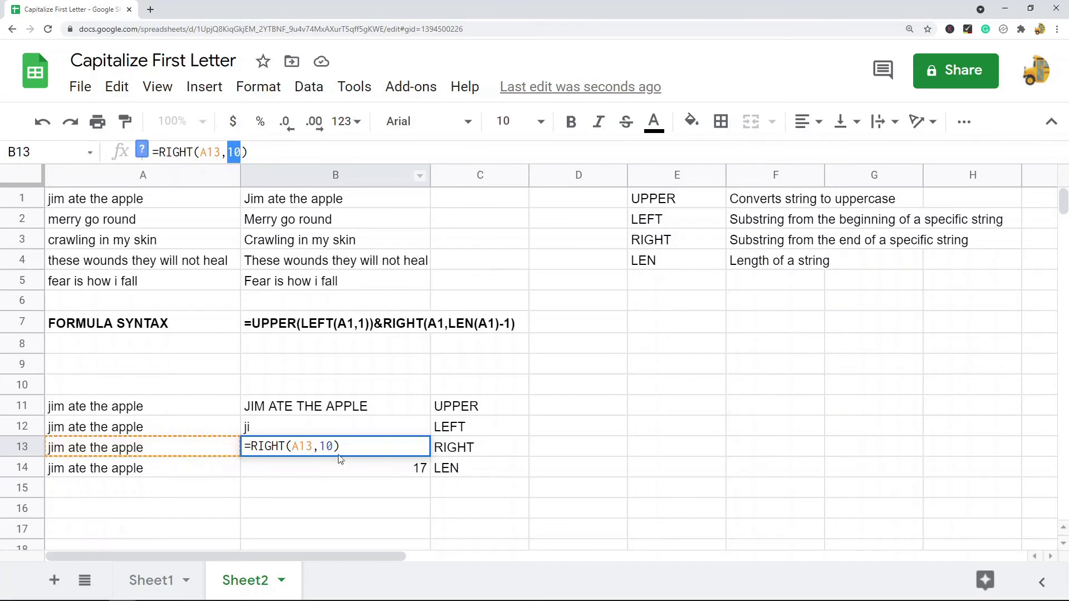
{"action": "key", "text": "Return"}
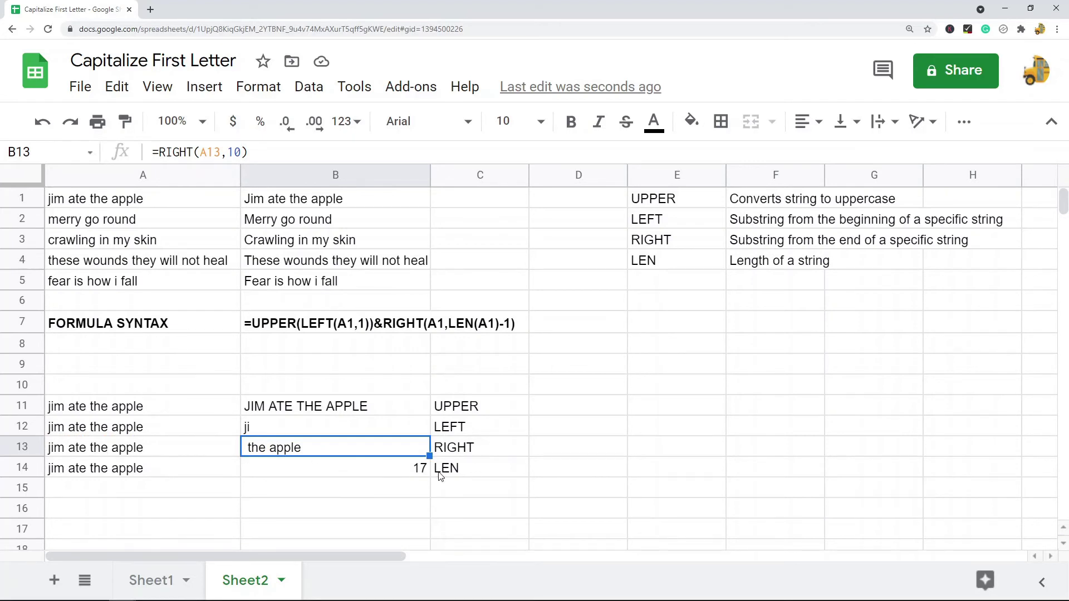
{"action": "left_click", "coordinate": [378, 474]}
{"action": "left_click", "coordinate": [173, 152]}
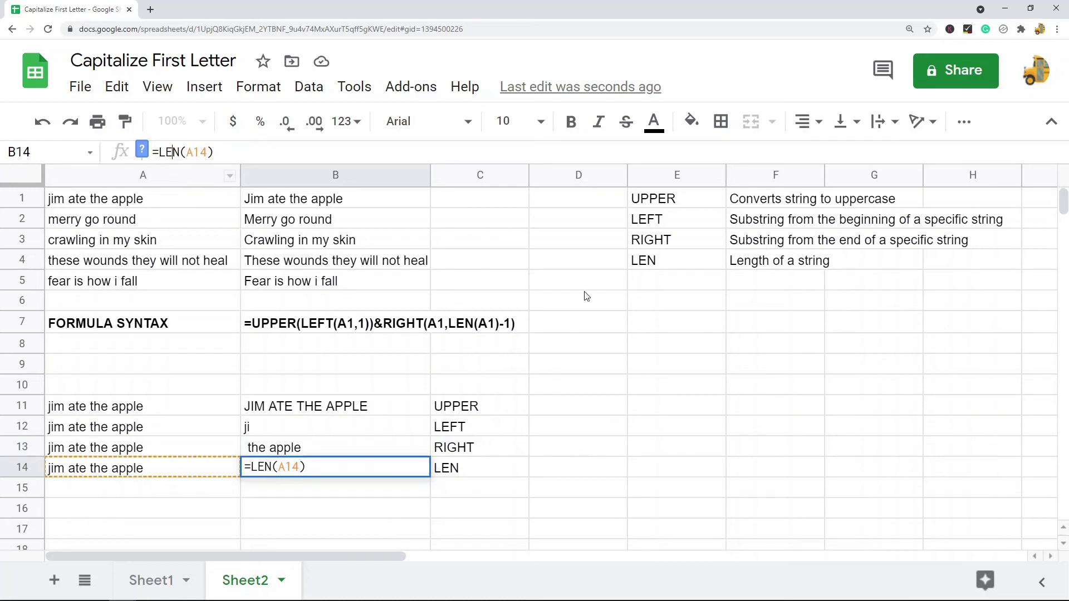
{"action": "left_click", "coordinate": [322, 202]}
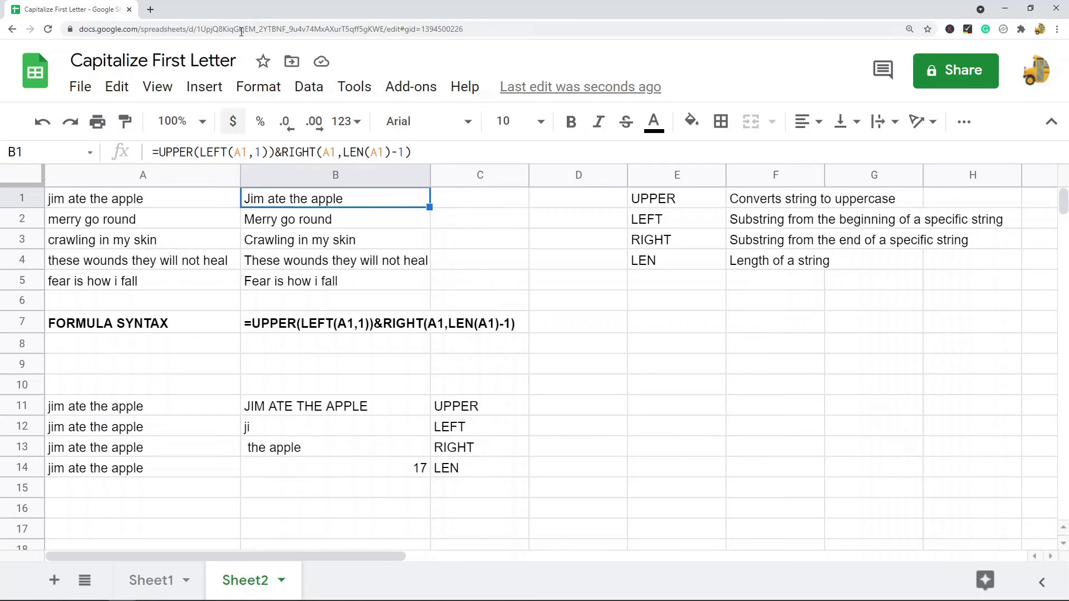
{"action": "left_click", "coordinate": [158, 151]}
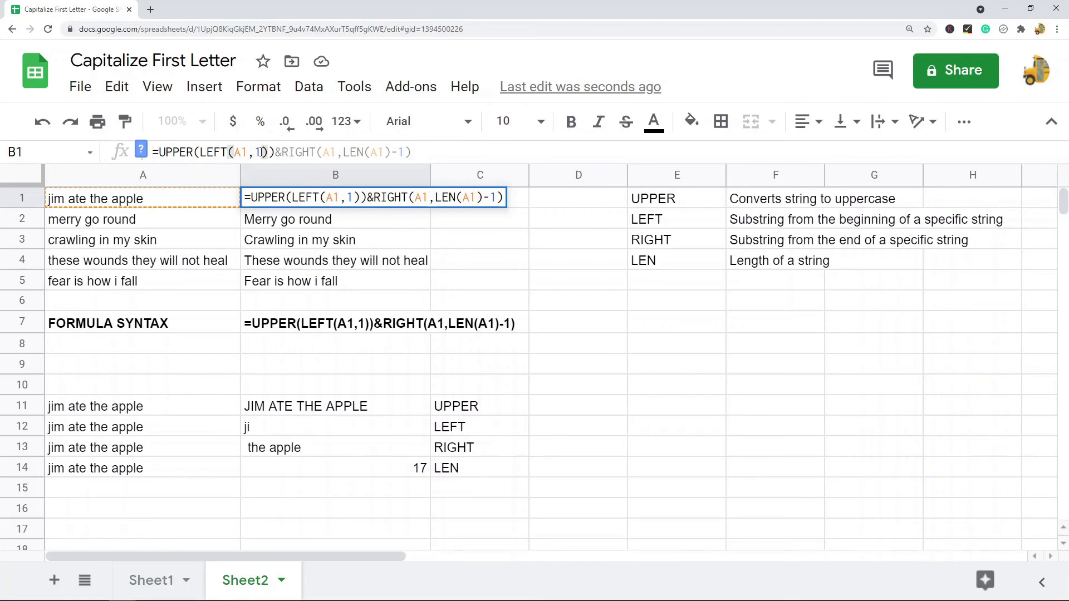
{"action": "double_click", "coordinate": [260, 151]}
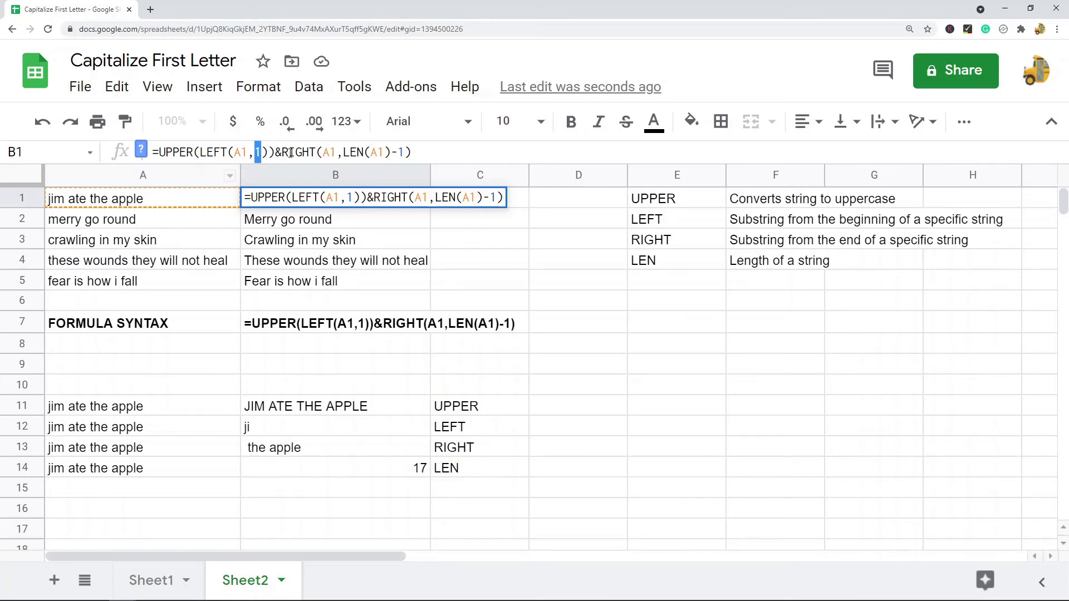
{"action": "left_click", "coordinate": [343, 152]}
{"action": "left_click_drag", "start_coordinate": [344, 152], "coordinate": [383, 155]}
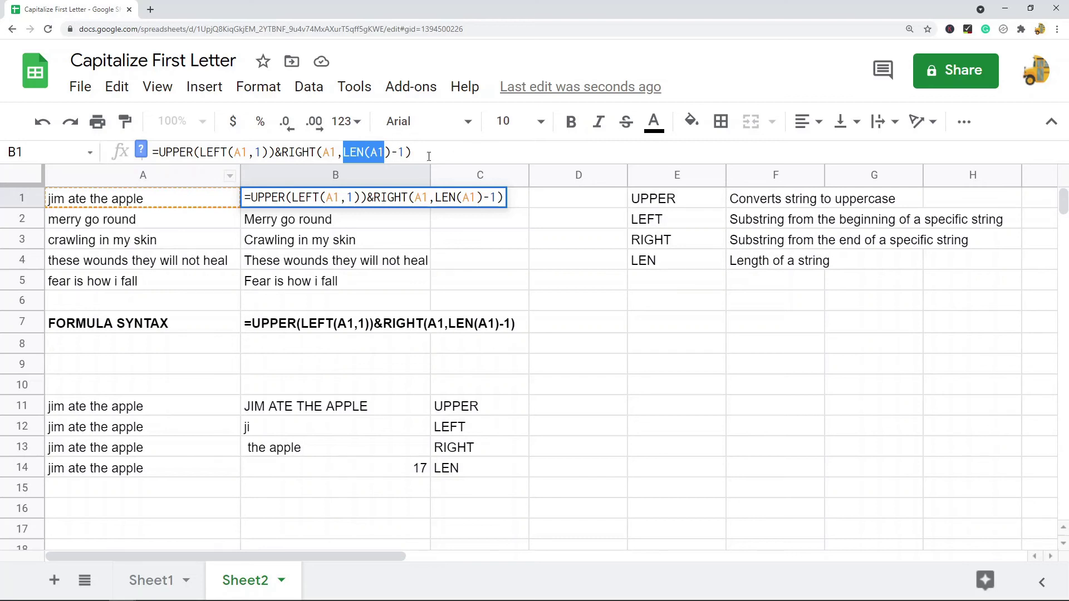
{"action": "key", "text": "Escape"}
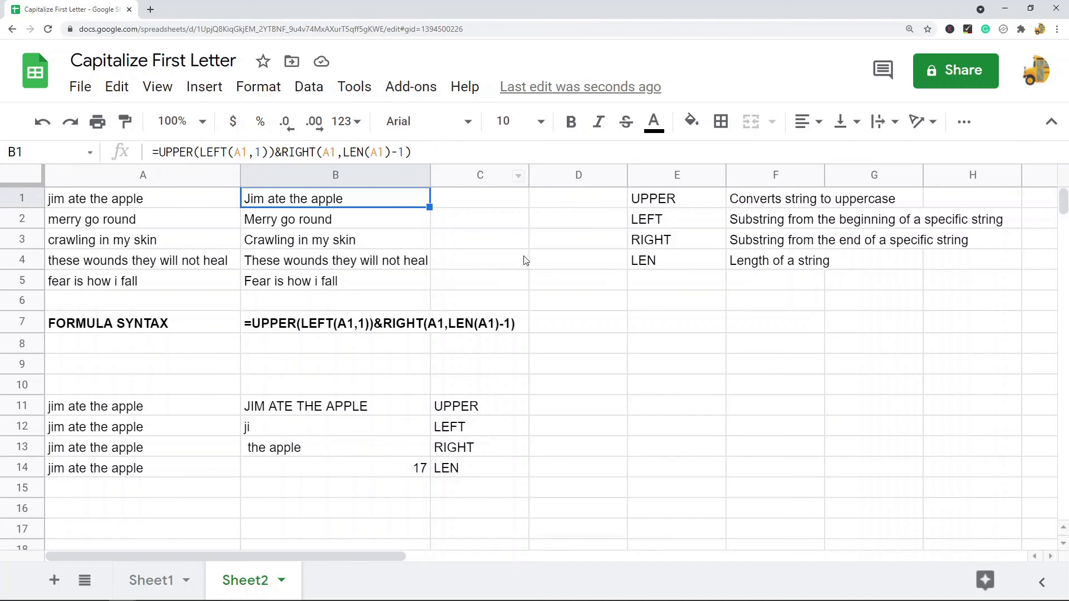
{"action": "left_click", "coordinate": [675, 373]}
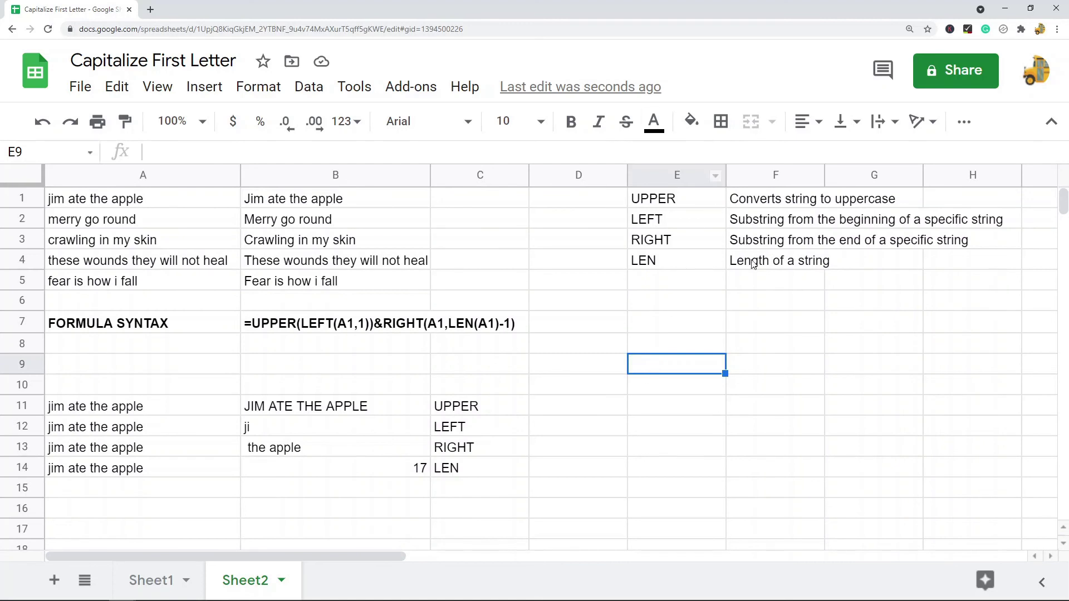
{"action": "left_click_drag", "start_coordinate": [771, 207], "coordinate": [770, 263]}
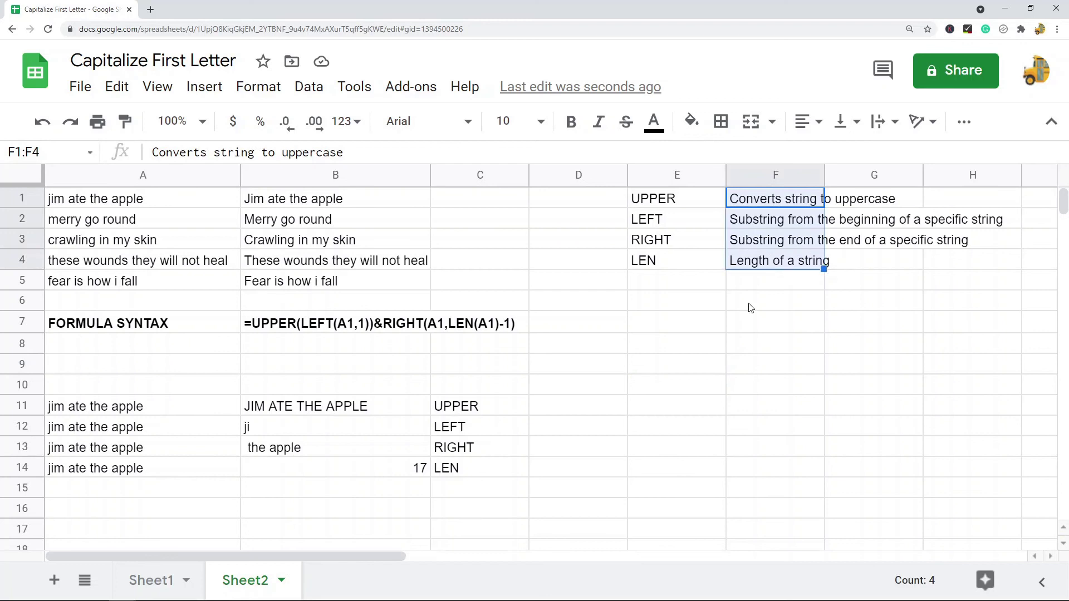